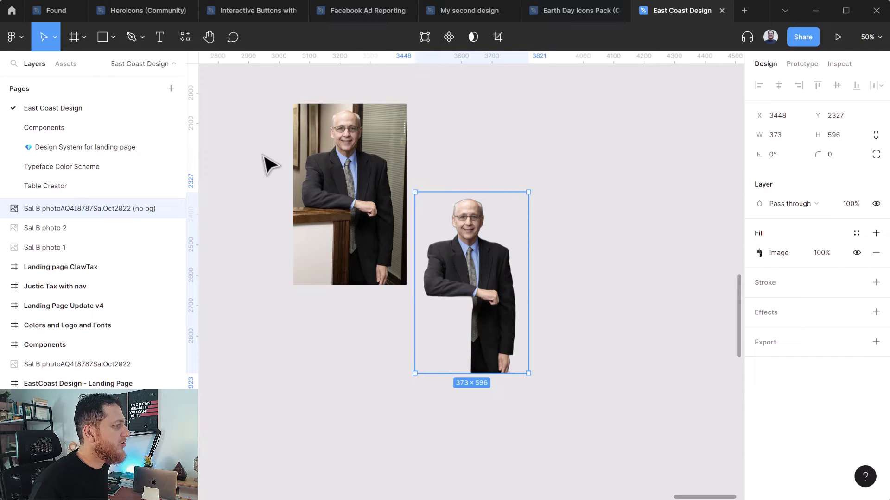
Step: Alt-drag the office portrait to place a duplicate to its right
{"action": "left_click", "coordinate": [185, 44]}
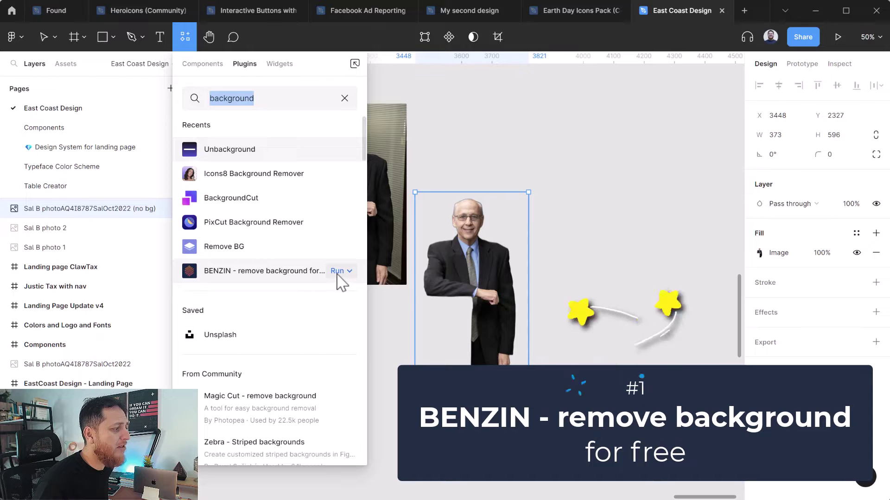
{"action": "left_click", "coordinate": [533, 295]}
{"action": "left_click", "coordinate": [387, 218]}
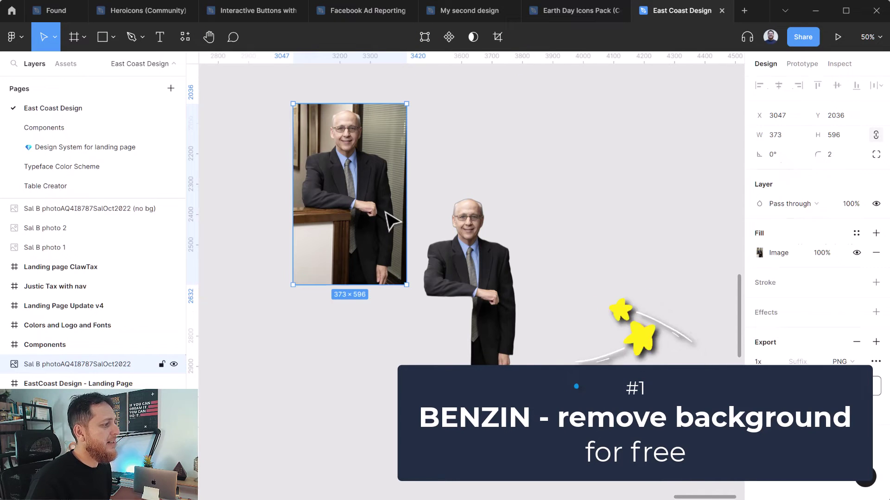
{"action": "left_click_drag", "start_coordinate": [369, 216], "coordinate": [637, 203], "text": "alt"}
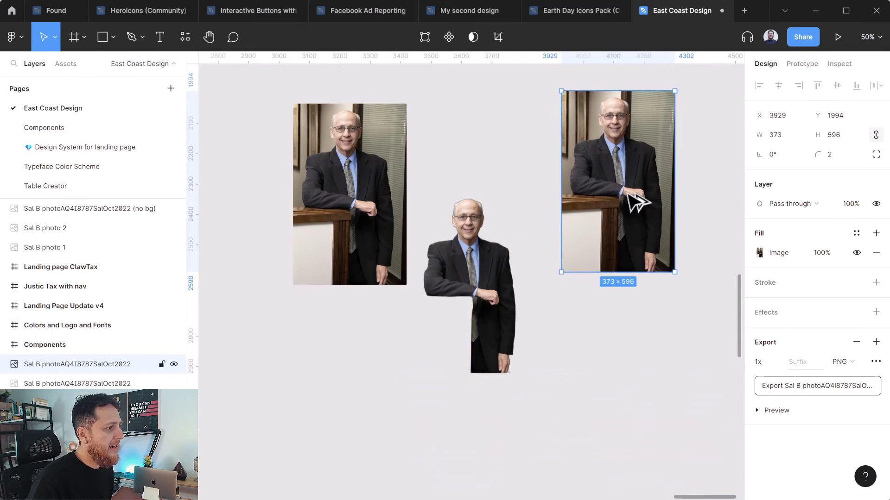
Step: Remove the duplicate's background with the BENZIN plugin
{"action": "left_click", "coordinate": [185, 36]}
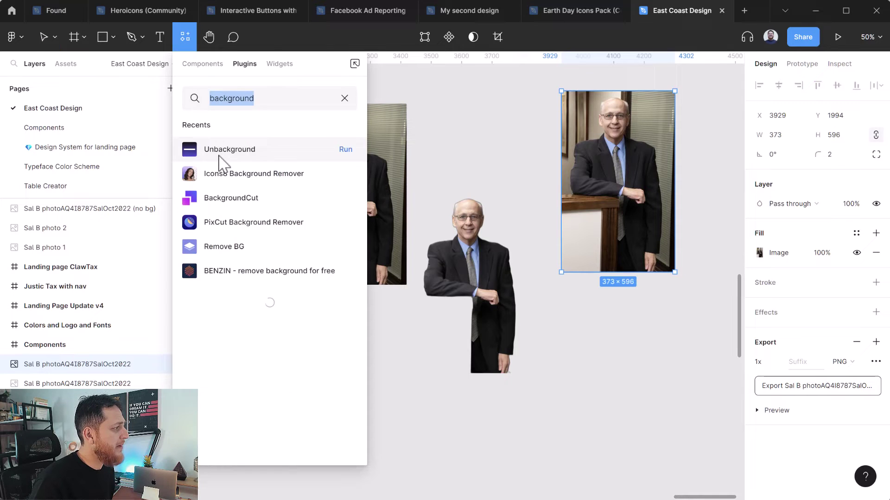
{"action": "left_click", "coordinate": [233, 269]}
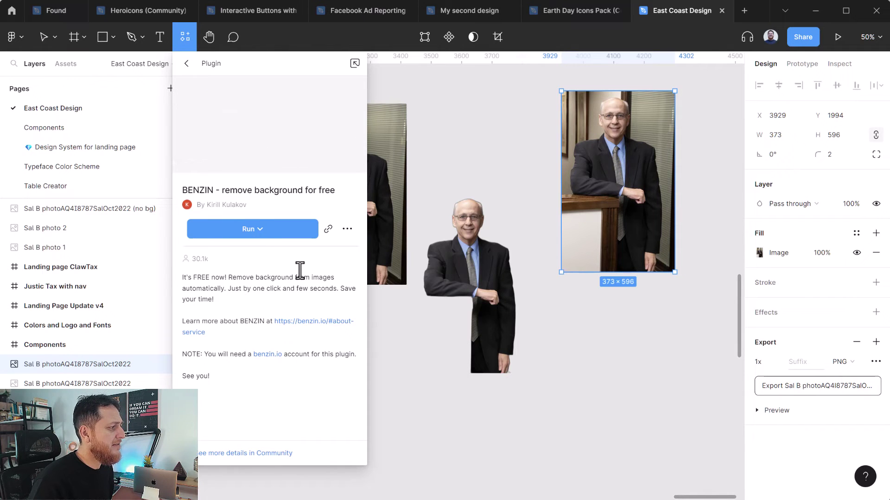
{"action": "left_click", "coordinate": [251, 229]}
{"action": "left_click", "coordinate": [252, 254]}
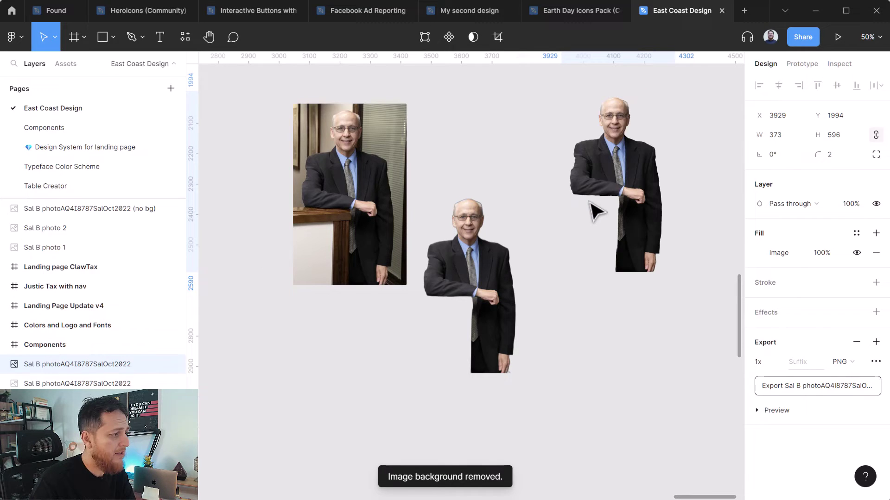
Step: Line up the two cut-outs in a level row, and alt-drag a copy of the original below
{"action": "left_click_drag", "start_coordinate": [595, 211], "coordinate": [556, 279]}
{"action": "left_click", "coordinate": [479, 278]}
{"action": "left_click_drag", "start_coordinate": [479, 278], "coordinate": [484, 254]}
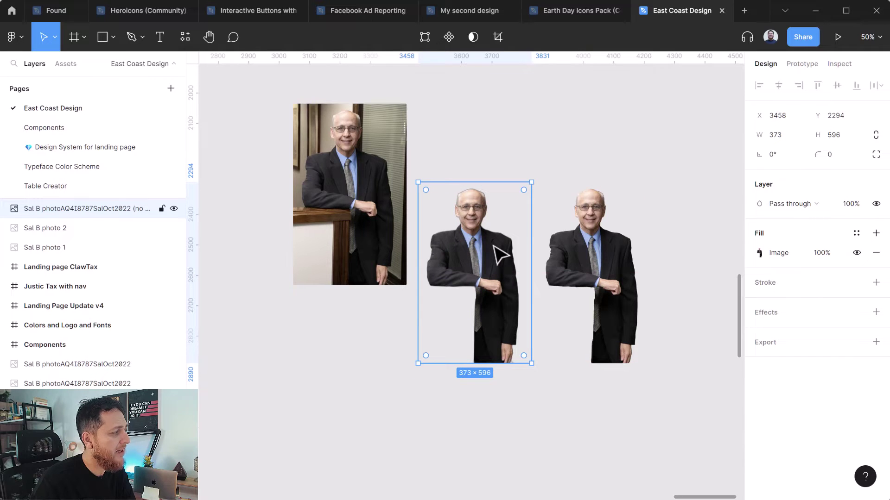
{"action": "left_click", "coordinate": [575, 251]}
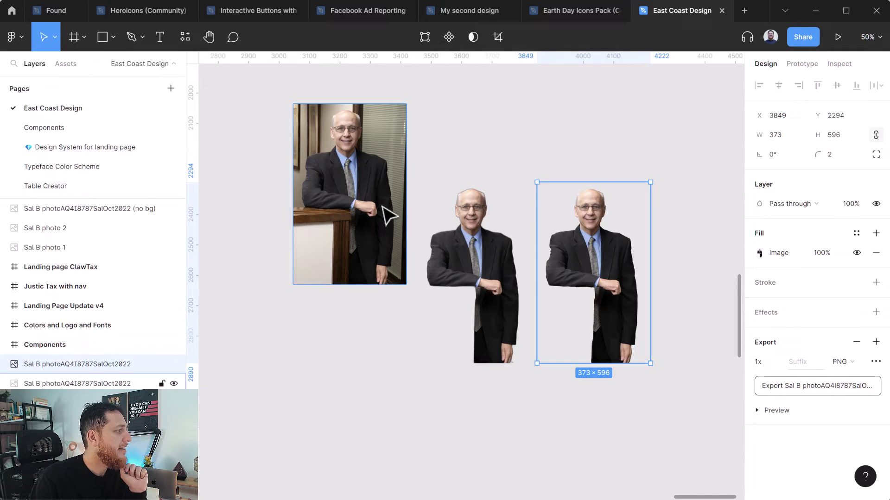
{"action": "left_click", "coordinate": [366, 208]}
{"action": "left_click_drag", "start_coordinate": [366, 208], "coordinate": [372, 409], "text": "alt"}
Step: Run Icons8 Background Remover on the lower copy, dismiss the image-too-large error, and reopen the plugins list
{"action": "left_click", "coordinate": [185, 37]}
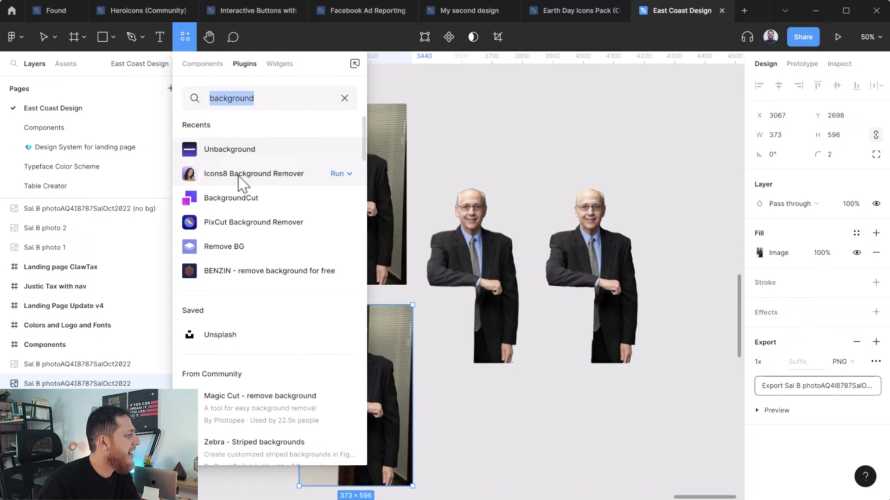
{"action": "left_click", "coordinate": [336, 174]}
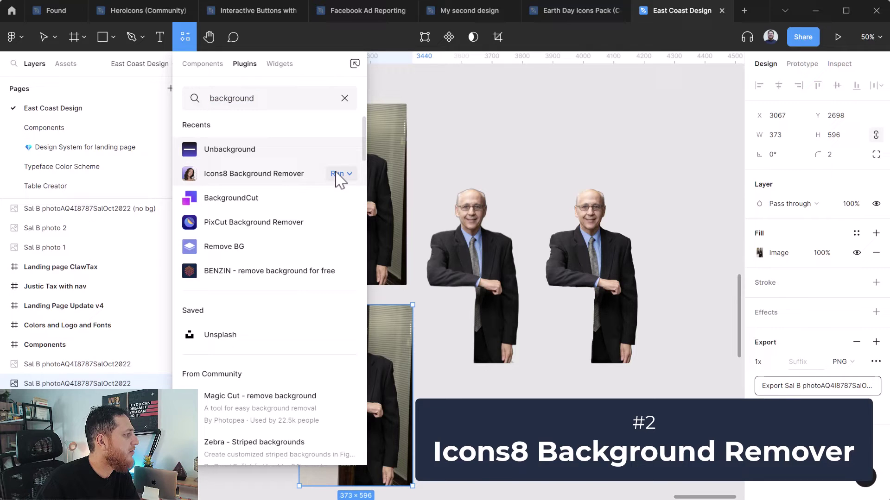
{"action": "left_click", "coordinate": [336, 174]}
{"action": "left_click", "coordinate": [320, 193]}
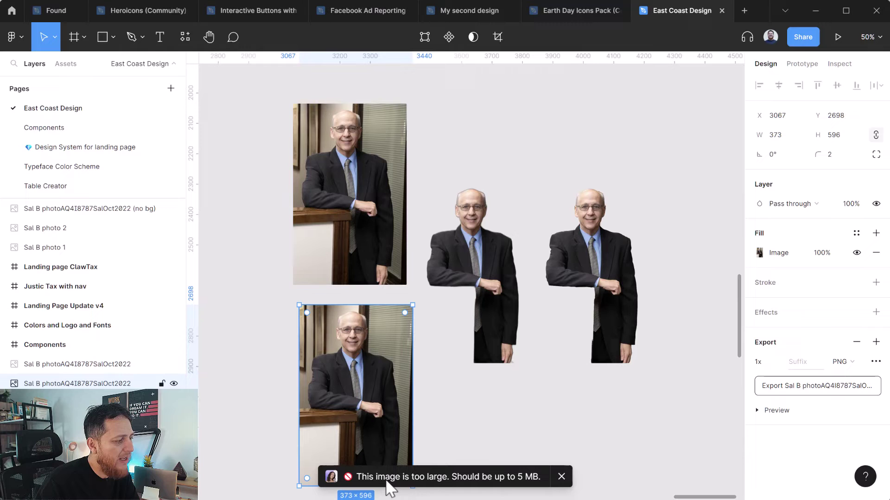
{"action": "left_click", "coordinate": [557, 482]}
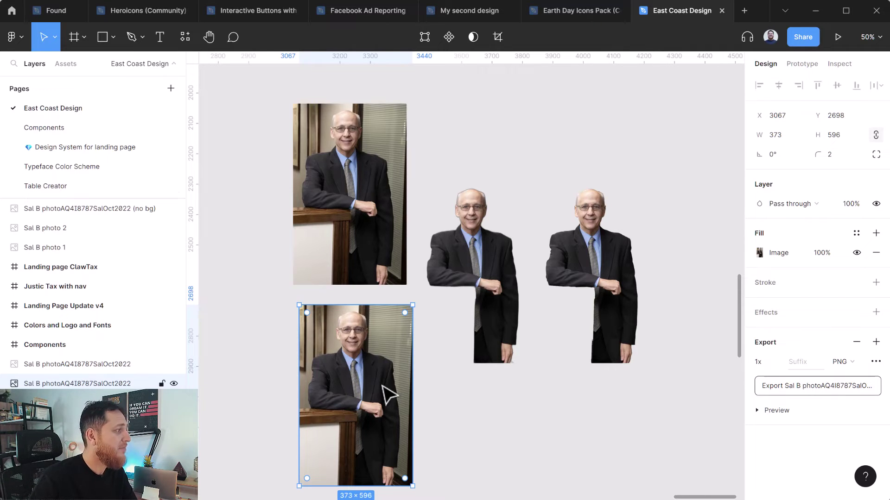
{"action": "left_click", "coordinate": [185, 36]}
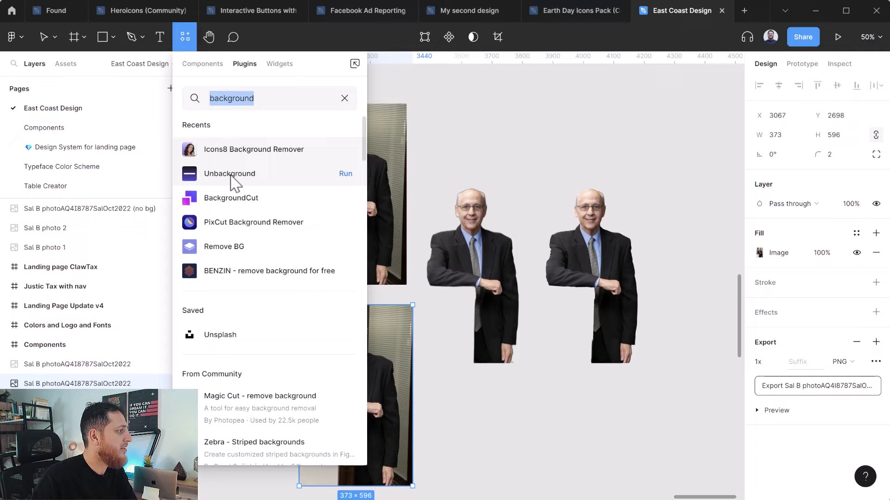
Step: Remove the lower copy's background with Unbackground and place the new cut-out to the right
{"action": "left_click", "coordinate": [230, 180]}
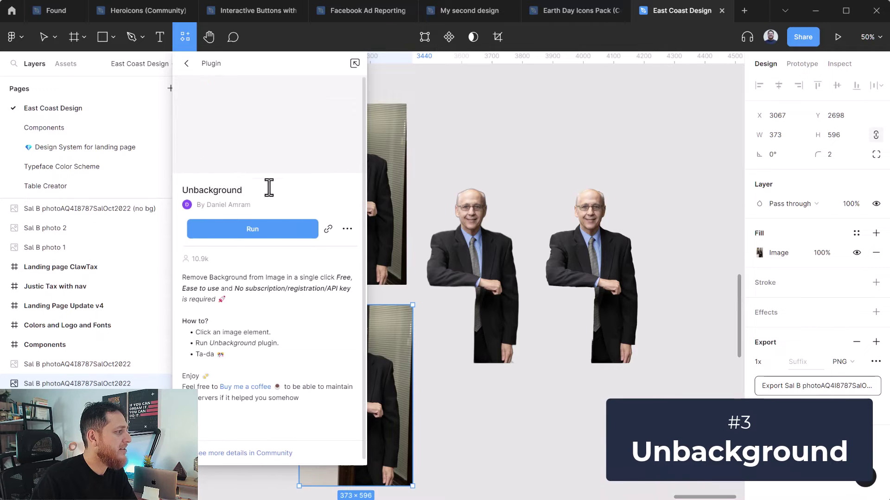
{"action": "left_click", "coordinate": [259, 231]}
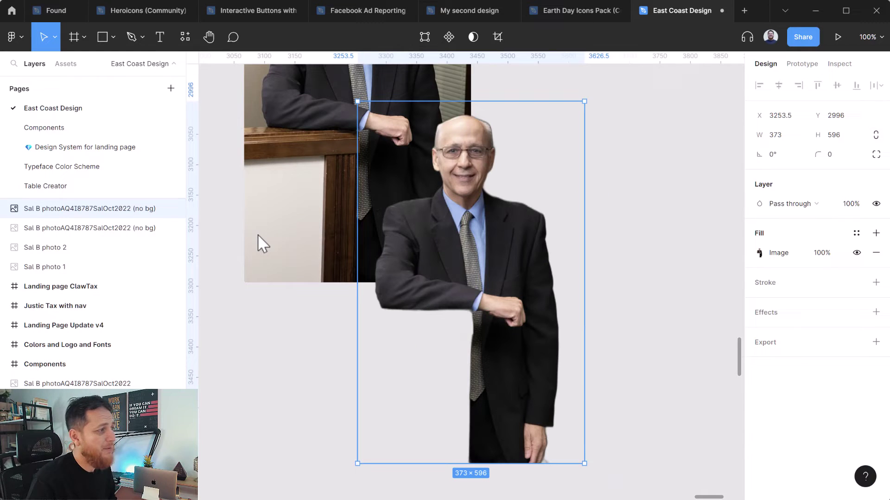
{"action": "left_click_drag", "start_coordinate": [412, 247], "coordinate": [578, 258]}
{"action": "key", "text": "ctrl+minus"}
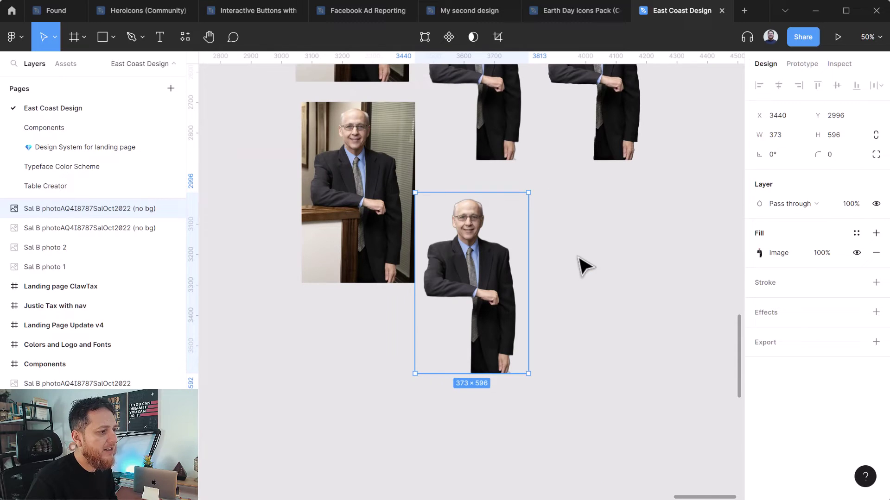
{"action": "left_click_drag", "start_coordinate": [492, 292], "coordinate": [530, 291]}
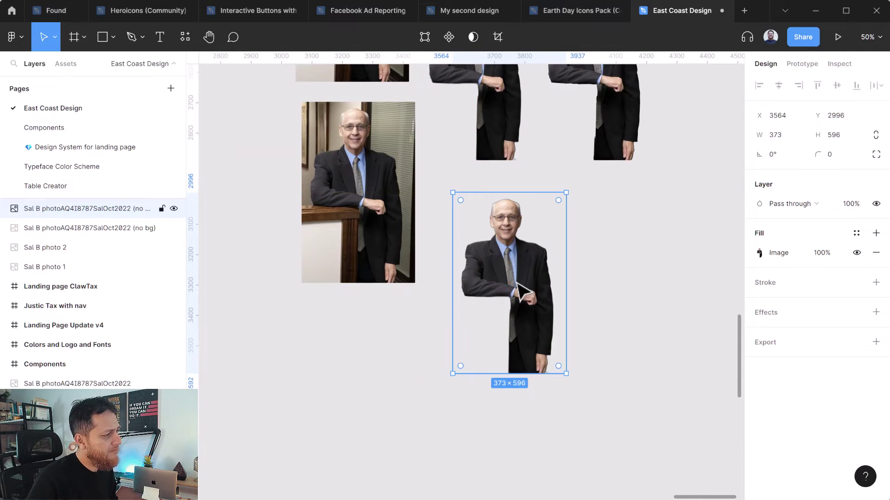
{"action": "key", "text": "ctrl+plus"}
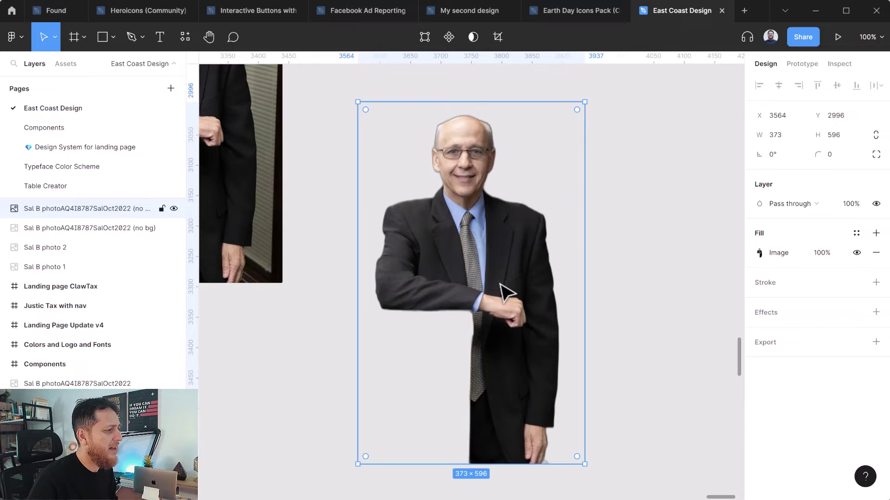
{"action": "scroll", "coordinate": [454, 308], "scroll_direction": "up", "scroll_amount": 4}
{"action": "scroll", "coordinate": [456, 308], "scroll_direction": "up", "scroll_amount": 5}
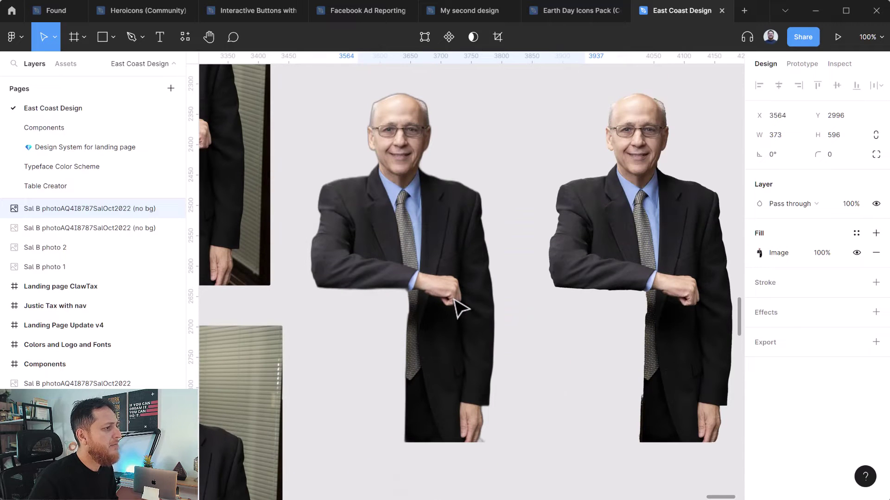
Step: Nudge the right cut-out slightly left, select the left photo, and search plugins for 'background'
{"action": "left_click", "coordinate": [631, 249]}
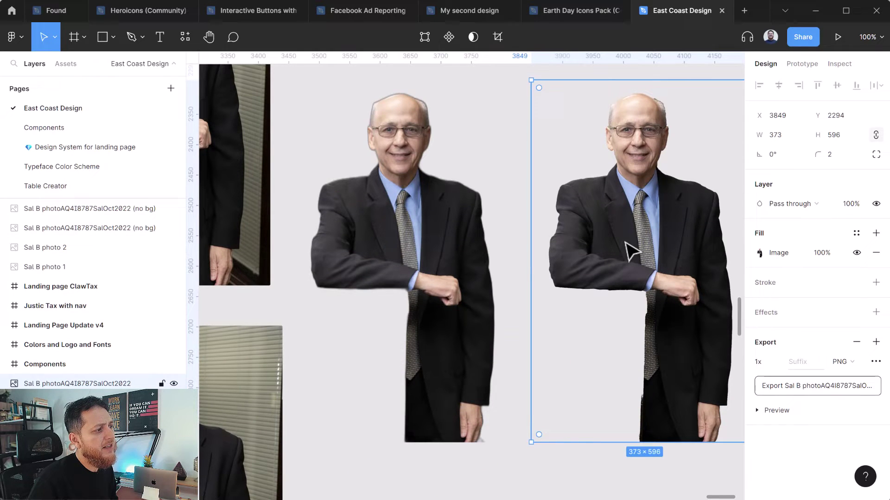
{"action": "left_click_drag", "start_coordinate": [620, 254], "coordinate": [616, 255]}
{"action": "left_click", "coordinate": [466, 258]}
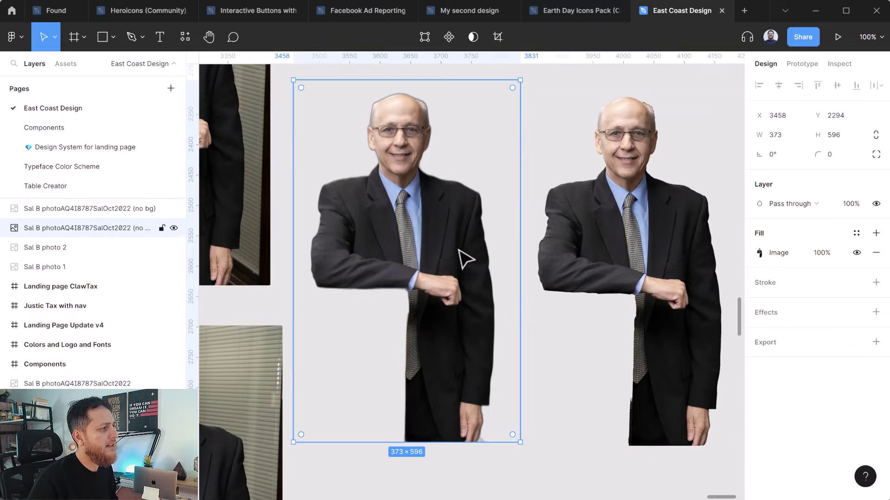
{"action": "left_click", "coordinate": [183, 40]}
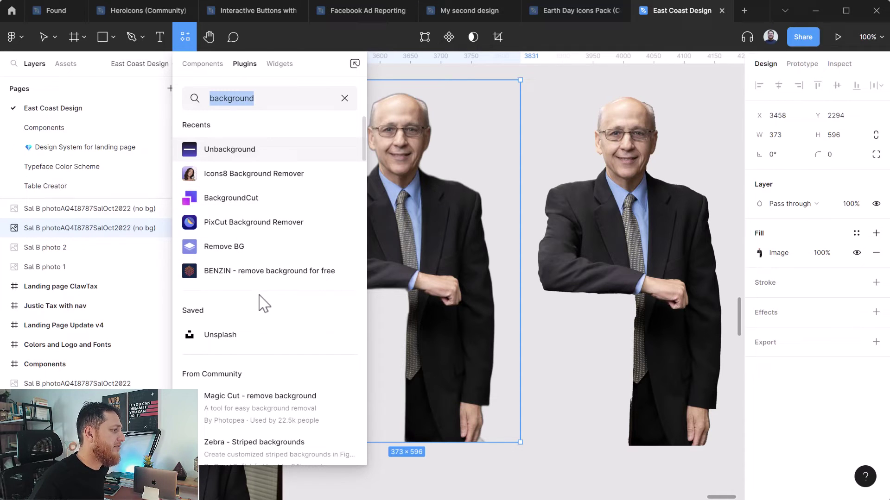
Step: Scroll the background plugin results and close the list without running any plugin
{"action": "scroll", "coordinate": [263, 305], "scroll_direction": "down", "scroll_amount": 5}
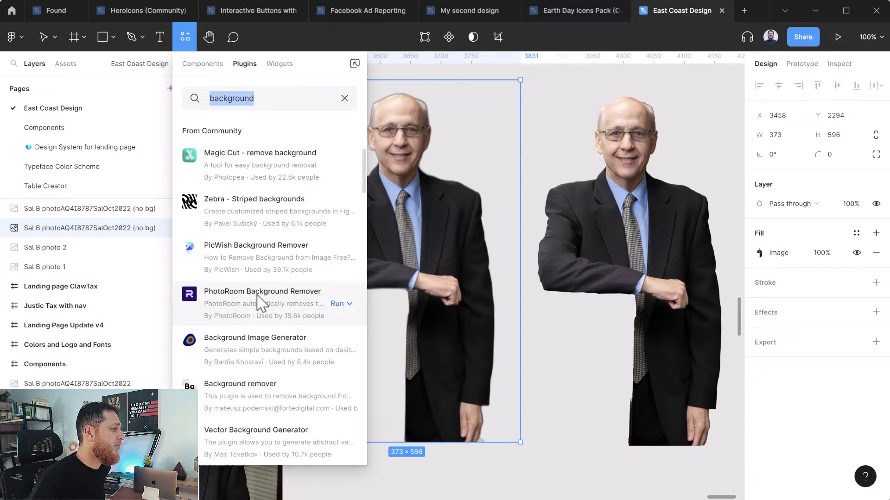
{"action": "left_click", "coordinate": [621, 46]}
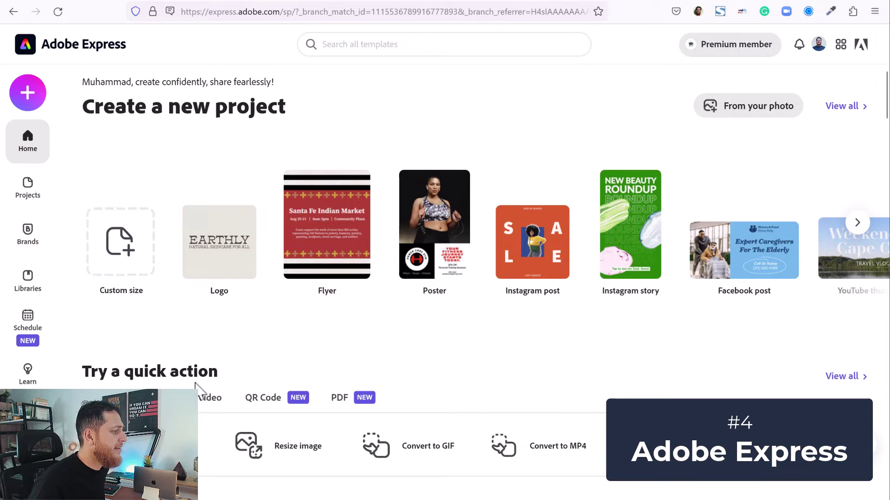
Step: Upload the man-in-suit portrait from the computer to the Remove background quick action
{"action": "left_click", "coordinate": [206, 438]}
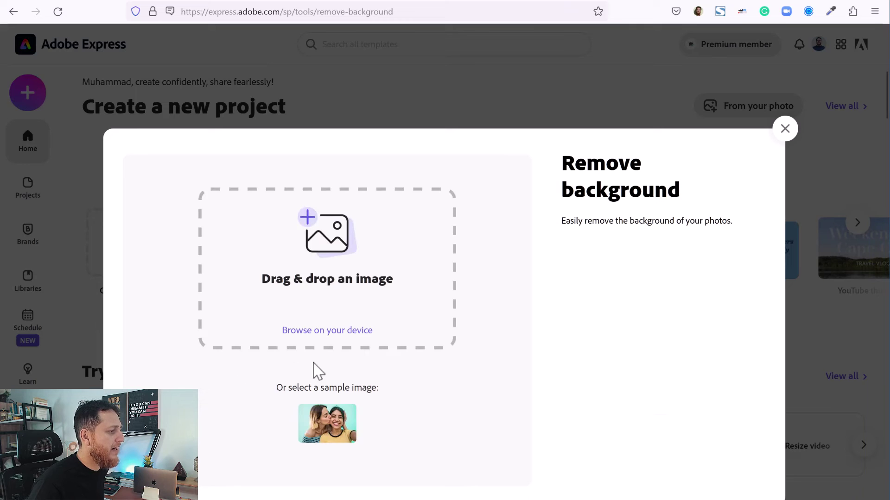
{"action": "left_click", "coordinate": [318, 342]}
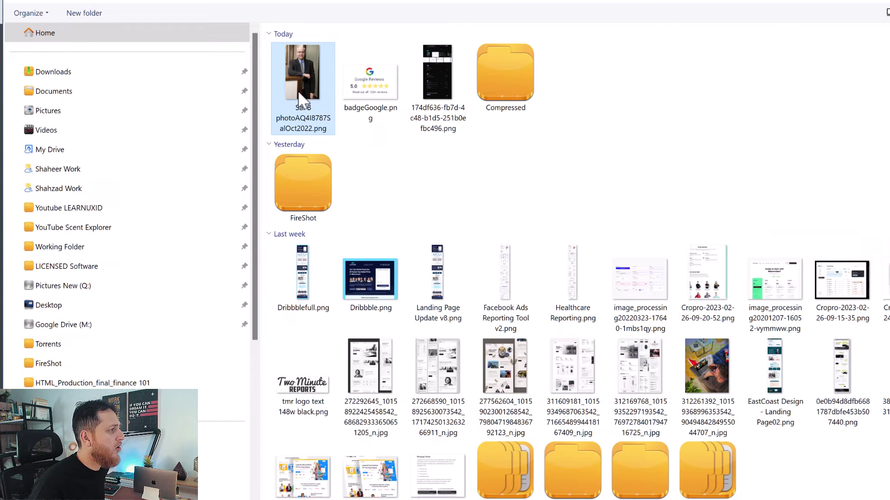
{"action": "left_click", "coordinate": [522, 461]}
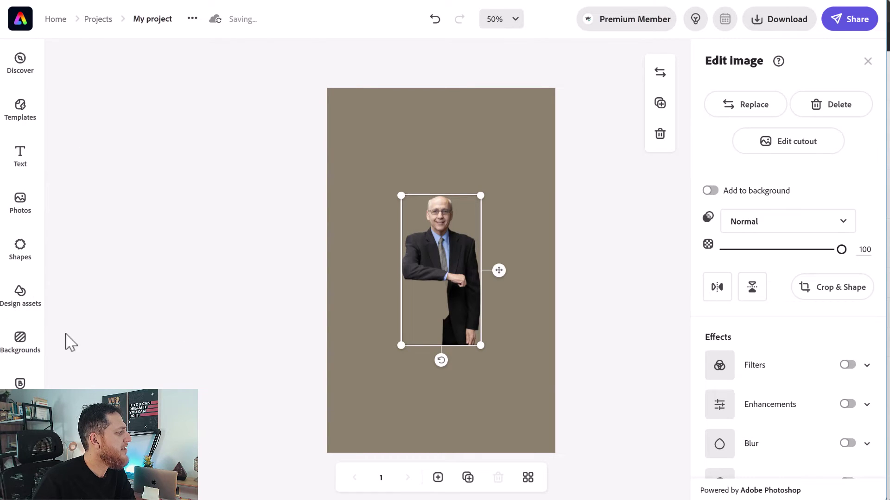
Step: Check the cut-out's centring on the canvas and download the finished image
{"action": "mouse_move", "coordinate": [434, 261]}
{"action": "left_mouse_down"}
{"action": "mouse_move", "coordinate": [426, 254]}
{"action": "mouse_move", "coordinate": [437, 254]}
{"action": "left_mouse_up"}
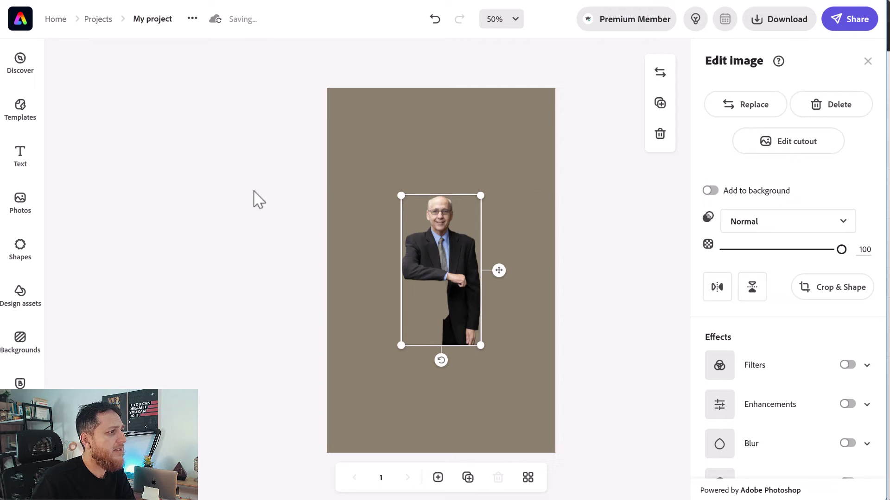
{"action": "left_click", "coordinate": [777, 26]}
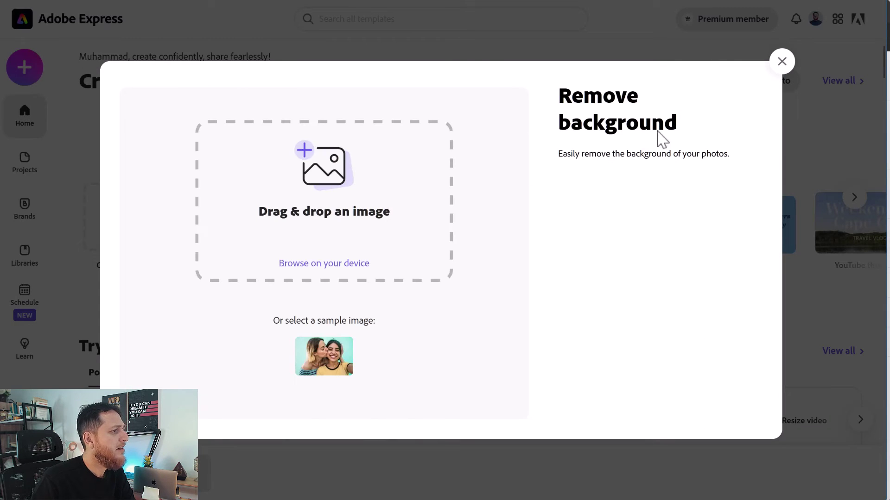
Step: Close the Remove background window and scroll through the home page templates
{"action": "left_click", "coordinate": [781, 63]}
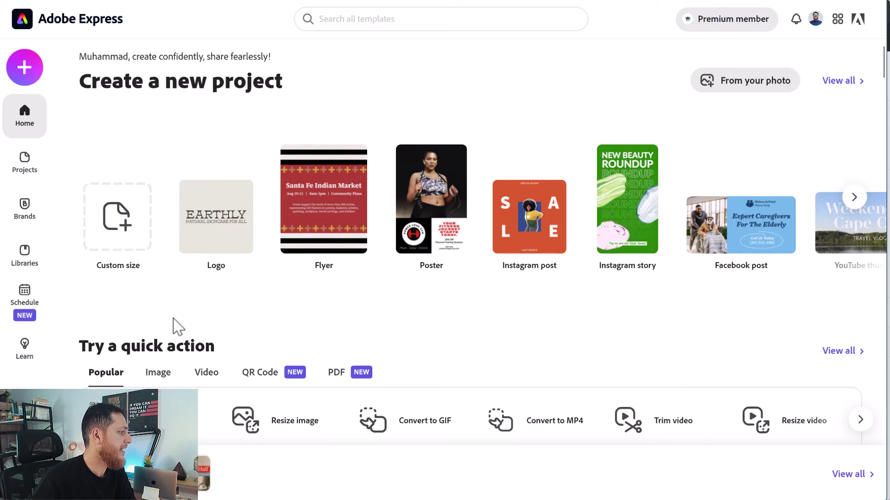
{"action": "scroll", "coordinate": [176, 328], "scroll_direction": "down", "scroll_amount": 4}
{"action": "scroll", "coordinate": [175, 327], "scroll_direction": "down", "scroll_amount": 5}
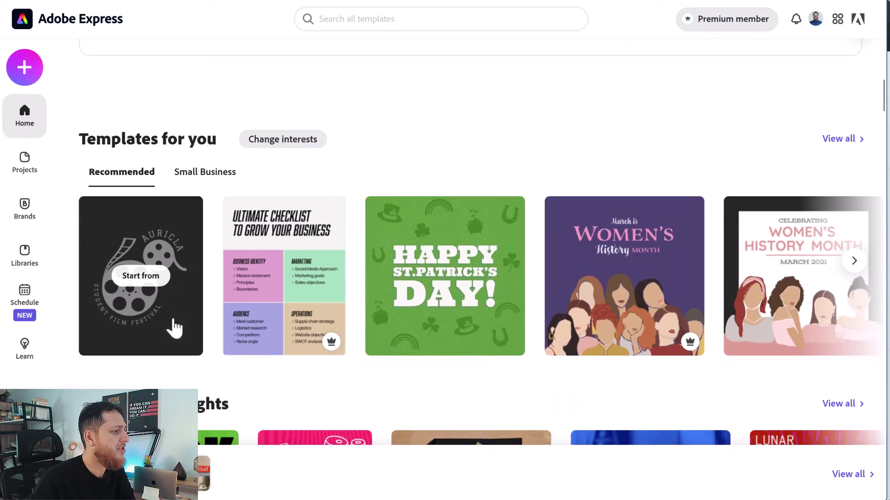
{"action": "scroll", "coordinate": [175, 327], "scroll_direction": "up", "scroll_amount": 8}
{"action": "scroll", "coordinate": [176, 327], "scroll_direction": "up", "scroll_amount": 2}
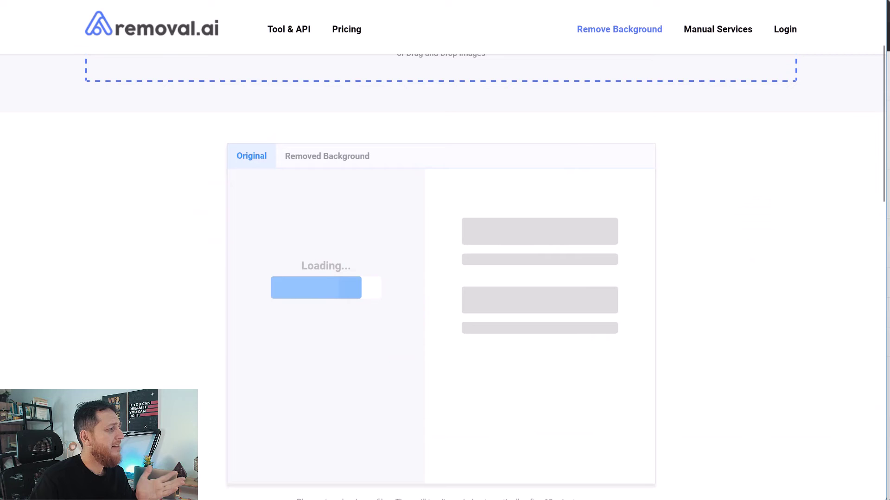
Step: Open removal.ai's Pricing page and scroll down through the plans
{"action": "left_click", "coordinate": [347, 32]}
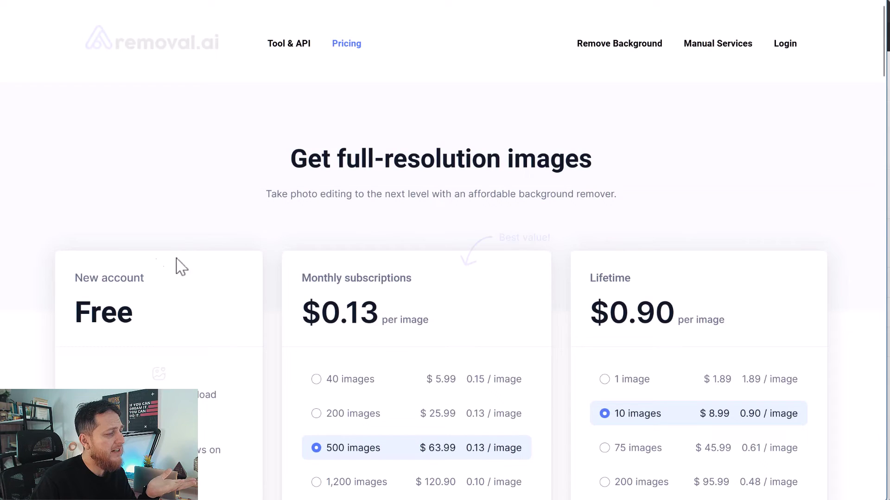
{"action": "scroll", "coordinate": [482, 311], "scroll_direction": "down", "scroll_amount": 4}
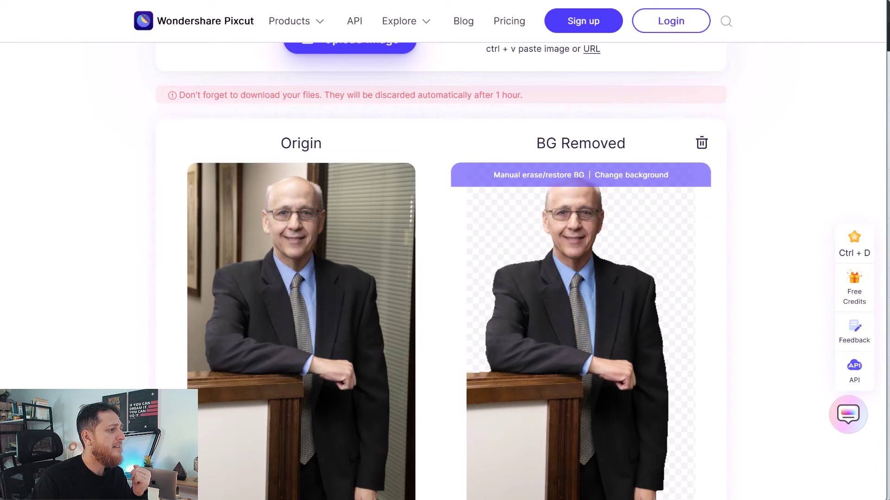
Step: Open Wondershare PixCut's Pricing page from the results page and browse its credit plans
{"action": "scroll", "coordinate": [602, 347], "scroll_direction": "down", "scroll_amount": 3}
{"action": "scroll", "coordinate": [604, 350], "scroll_direction": "up", "scroll_amount": 5}
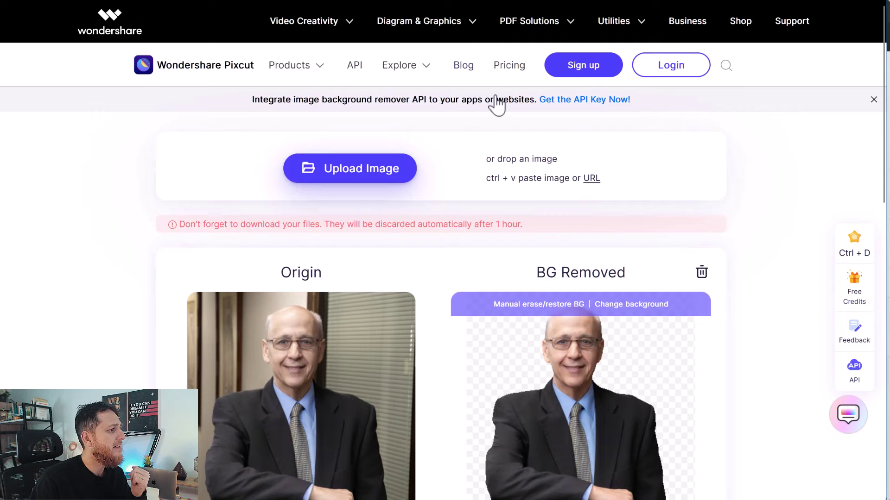
{"action": "left_click", "coordinate": [509, 67]}
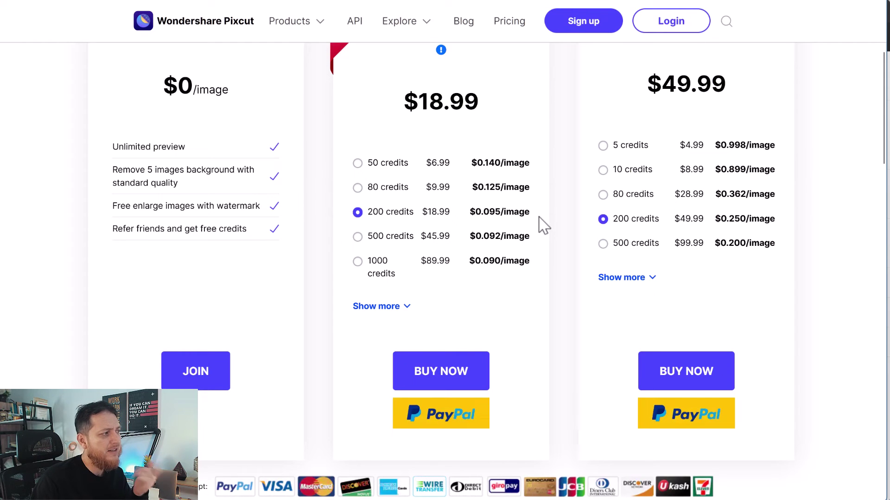
{"action": "scroll", "coordinate": [546, 411], "scroll_direction": "up", "scroll_amount": 4}
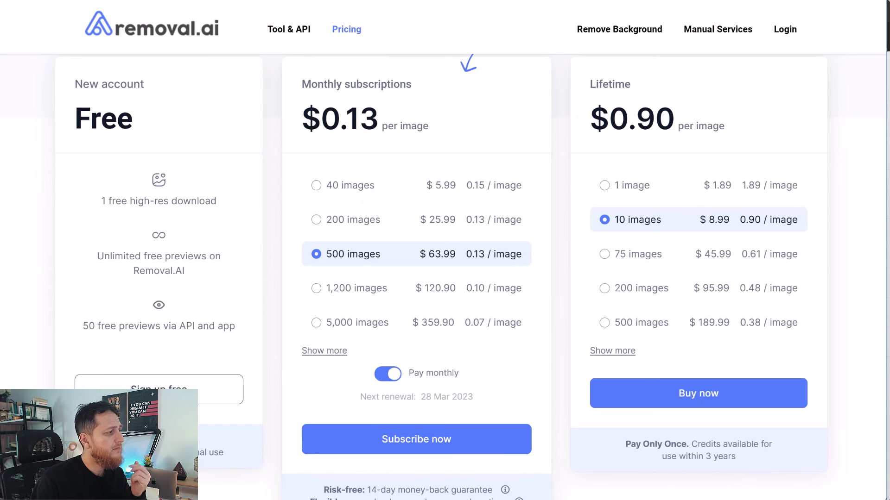
{"action": "scroll", "coordinate": [560, 394], "scroll_direction": "up", "scroll_amount": 2}
{"action": "scroll", "coordinate": [560, 404], "scroll_direction": "down", "scroll_amount": 1}
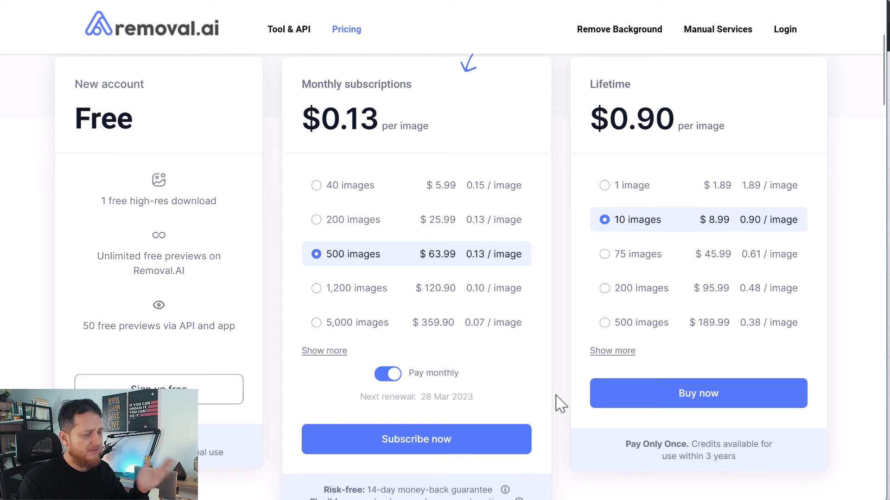